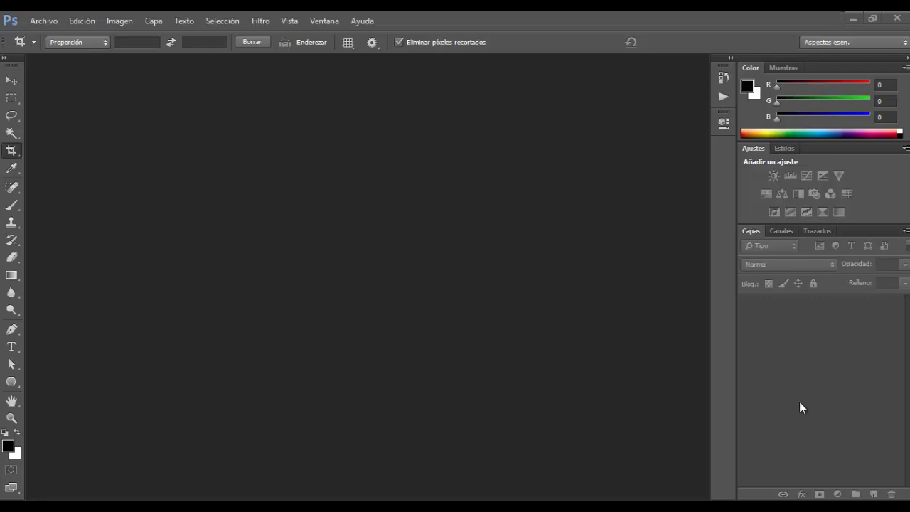
left_click(37, 20)
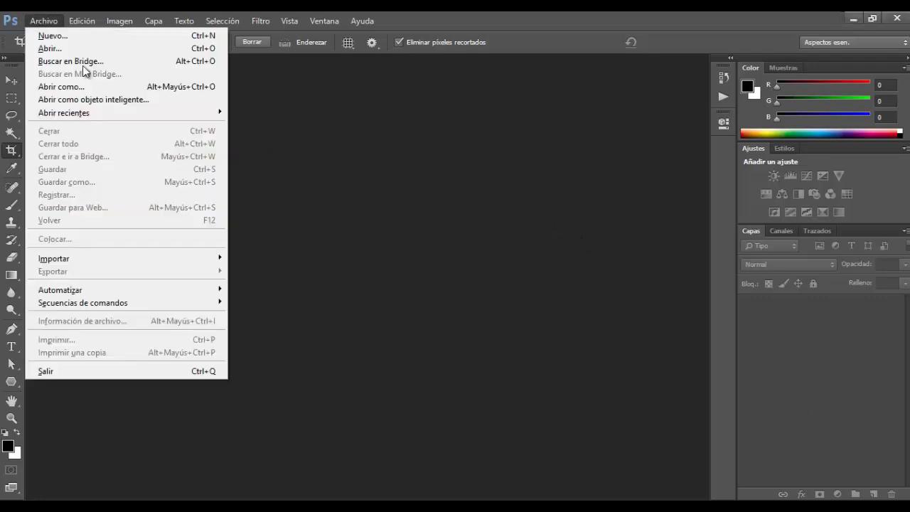
mouse_move(134, 115)
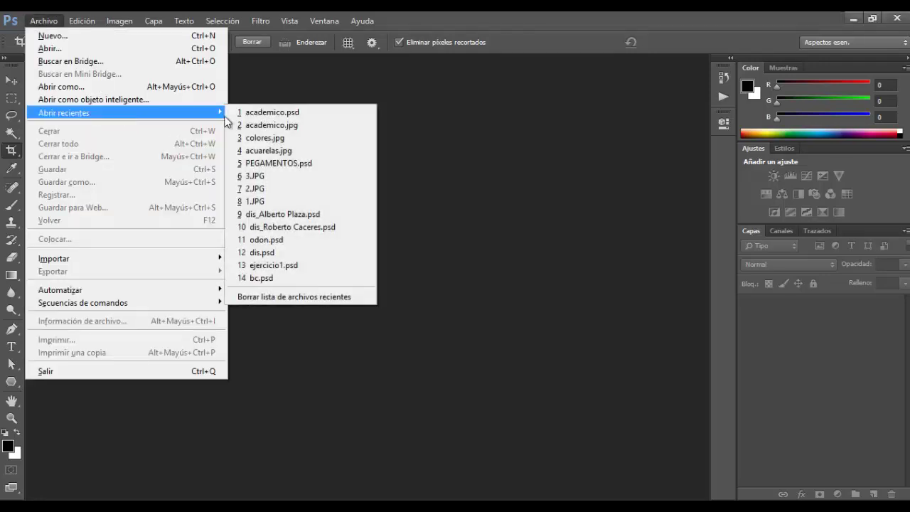
left_click(295, 124)
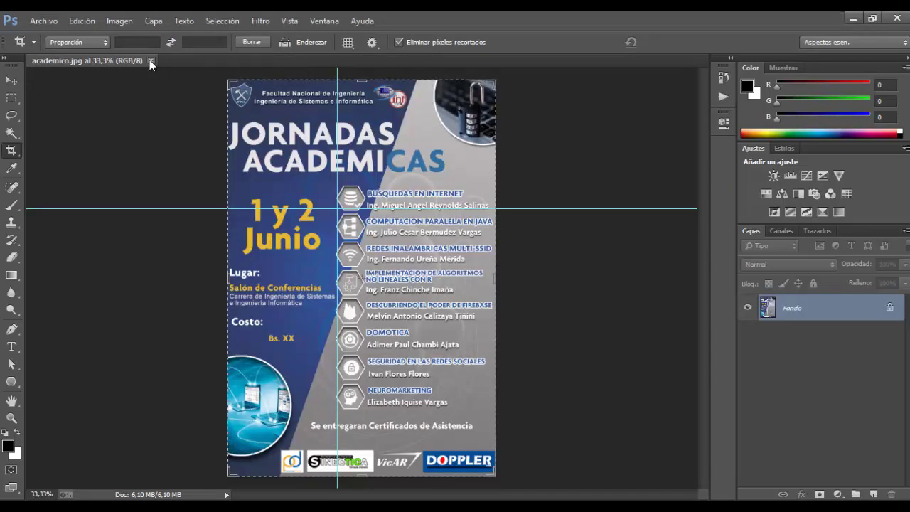
left_click(149, 60)
left_click(44, 21)
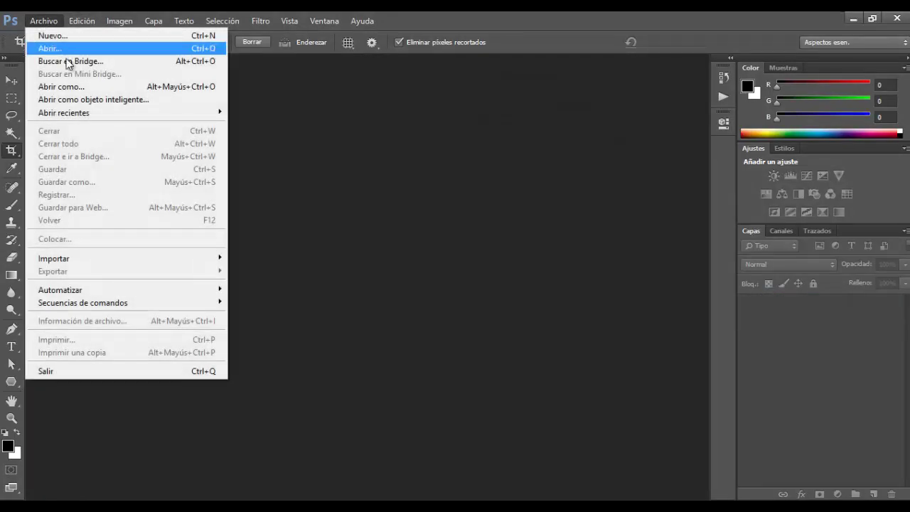
mouse_move(120, 113)
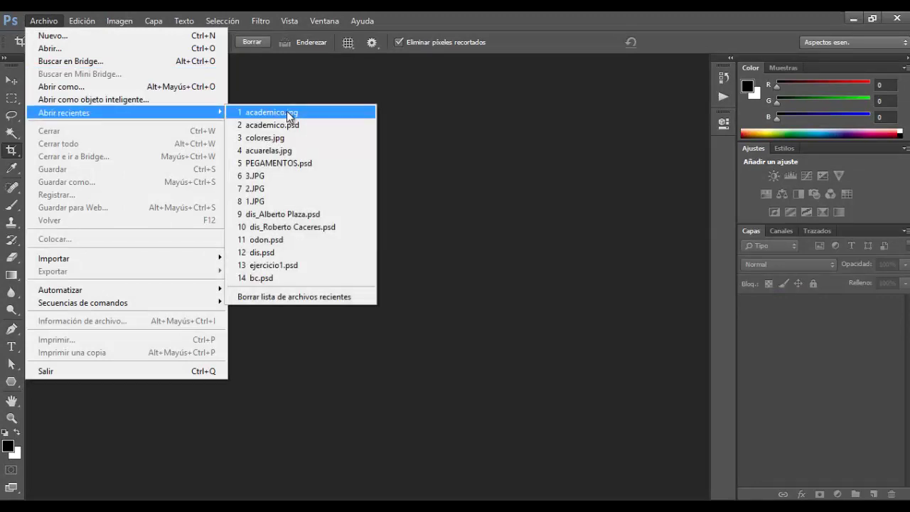
left_click(307, 113)
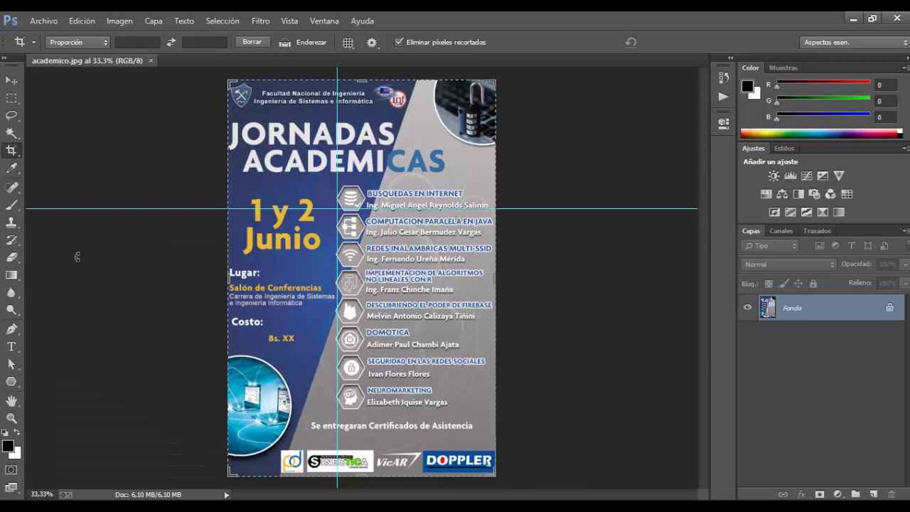
left_click(150, 60)
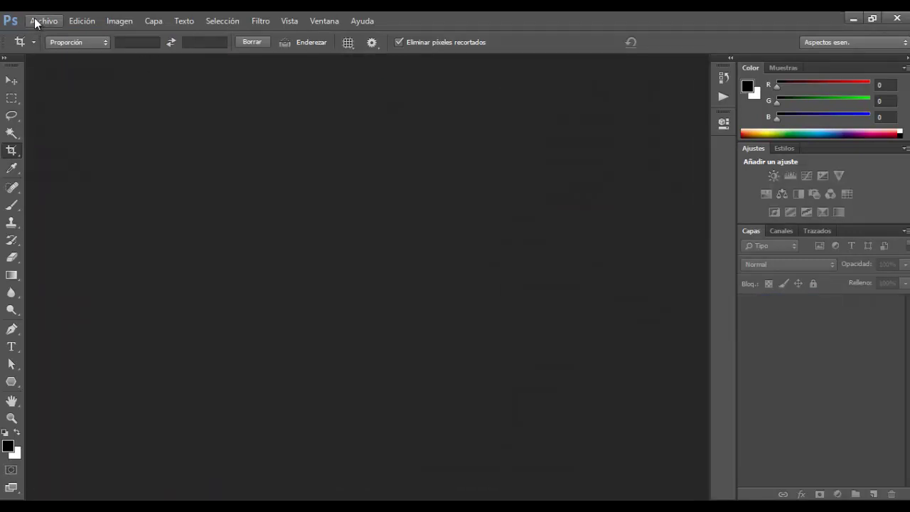
Open the recent file academico.psd
left_click(33, 21)
mouse_move(135, 114)
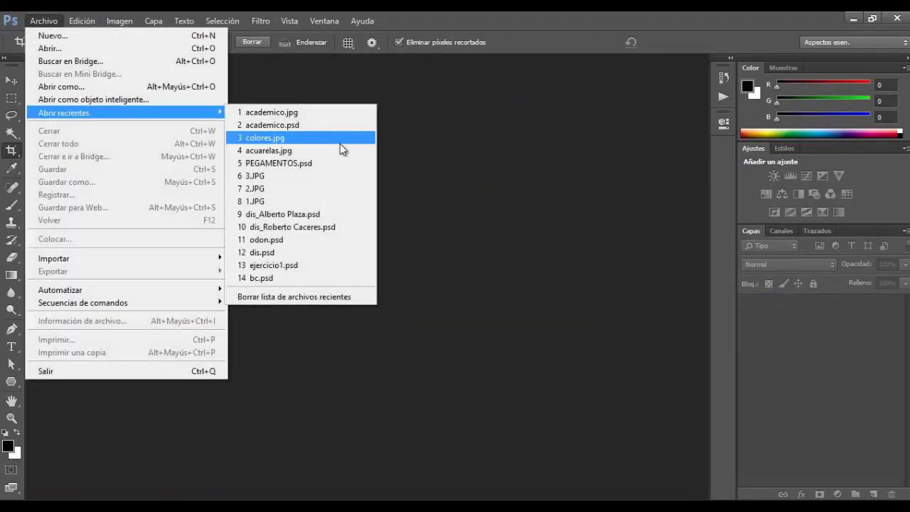
left_click(319, 129)
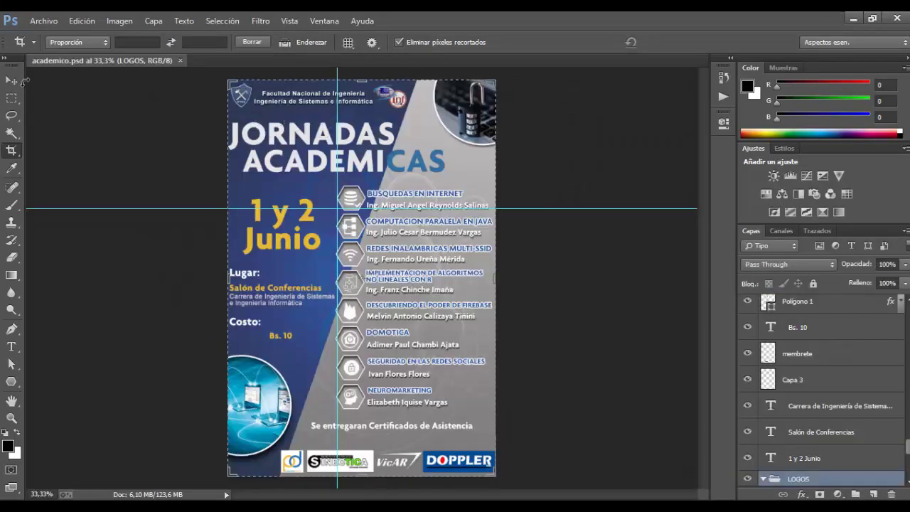
Switch to the Move tool and clear all guides from the poster
left_click(12, 80)
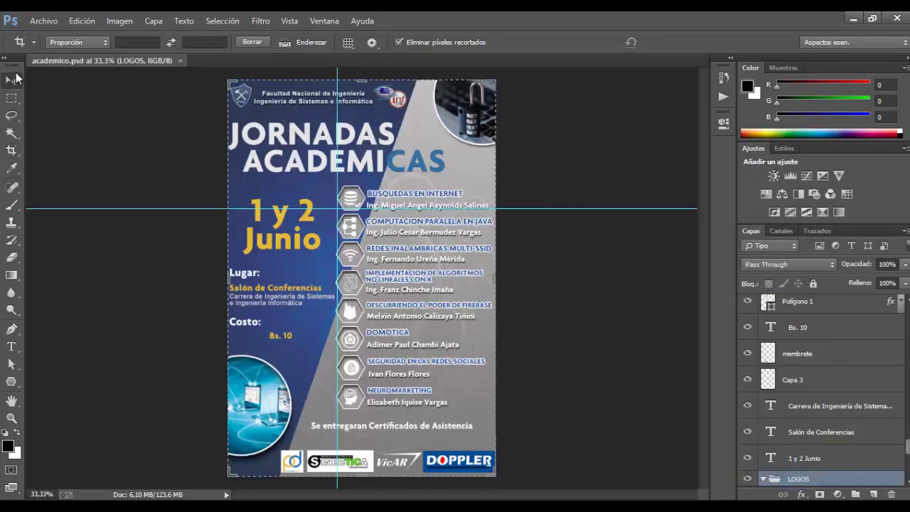
left_click(288, 21)
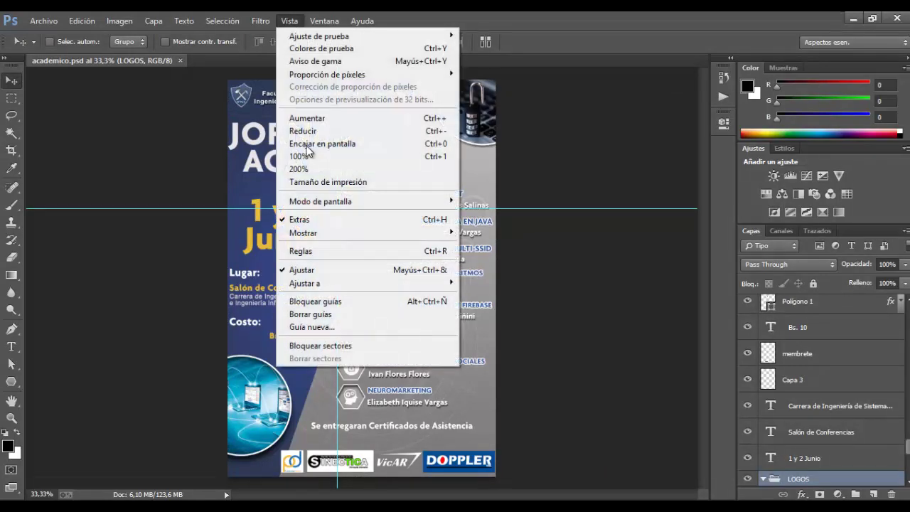
left_click(346, 314)
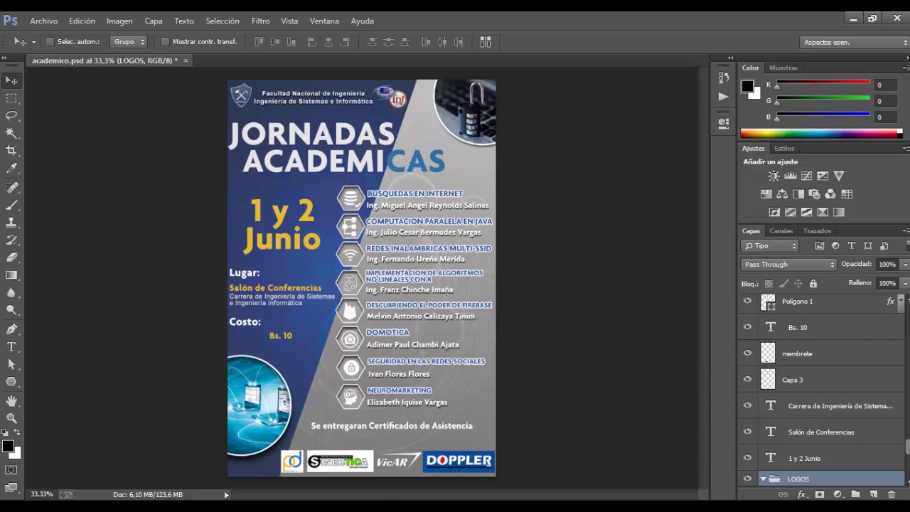
Select the Polígono 1 layer, try moving its hexagon on the poster, and undo the move
scroll(821, 391, "up", 4)
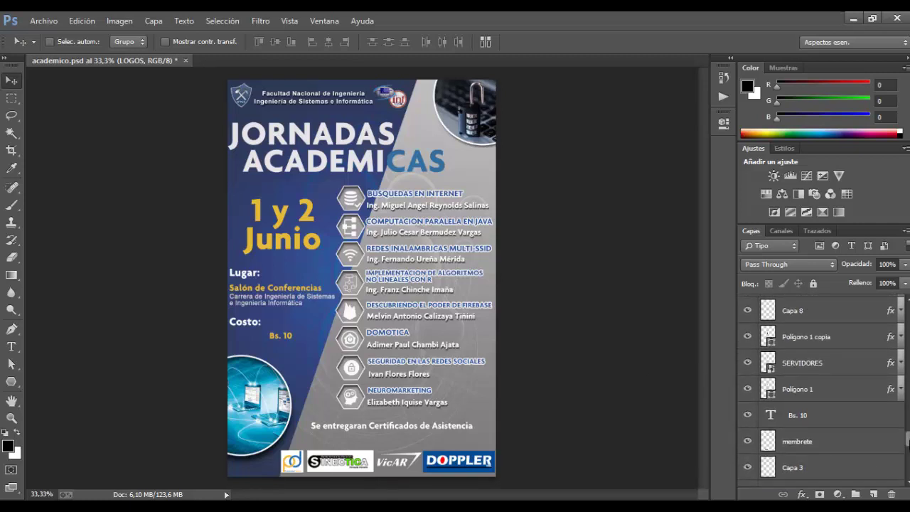
scroll(821, 391, "up", 1)
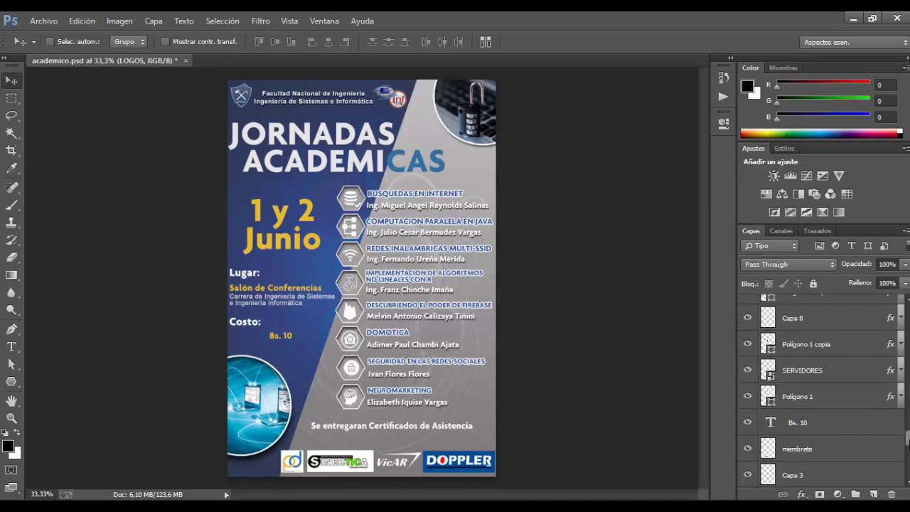
scroll(908, 440, "down", 1)
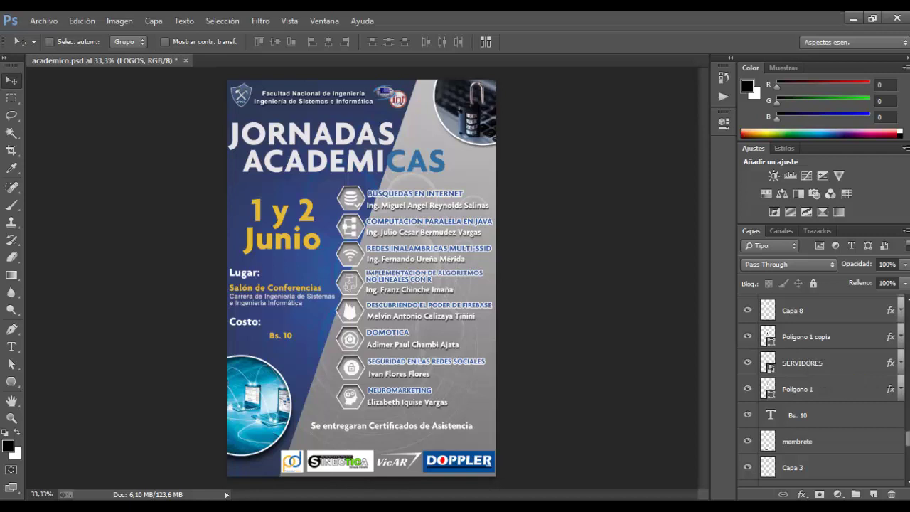
left_click(839, 393)
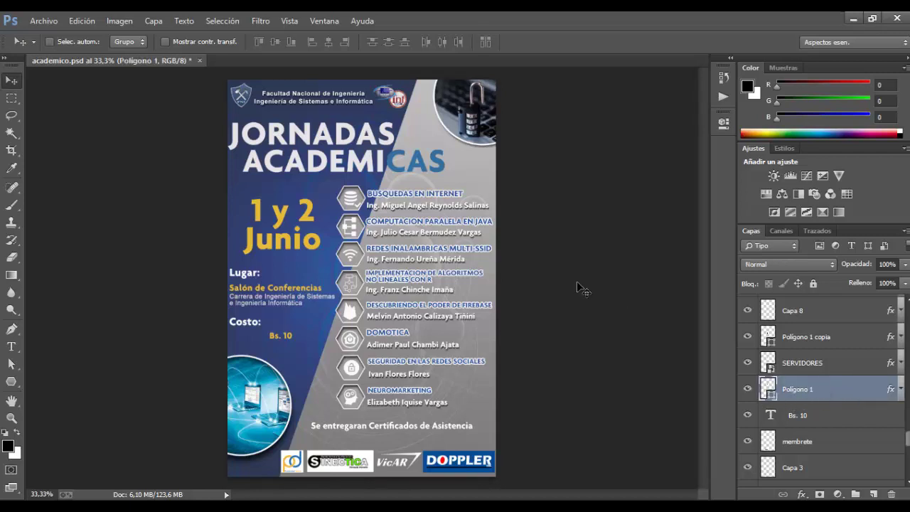
left_click_drag(367, 393, 339, 383)
key("ctrl+z")
Try adjusting the stroke size and inner shadow of the Polígono 1 layer, with a shadow distance of 41 px and size of 70 px
left_click(901, 391)
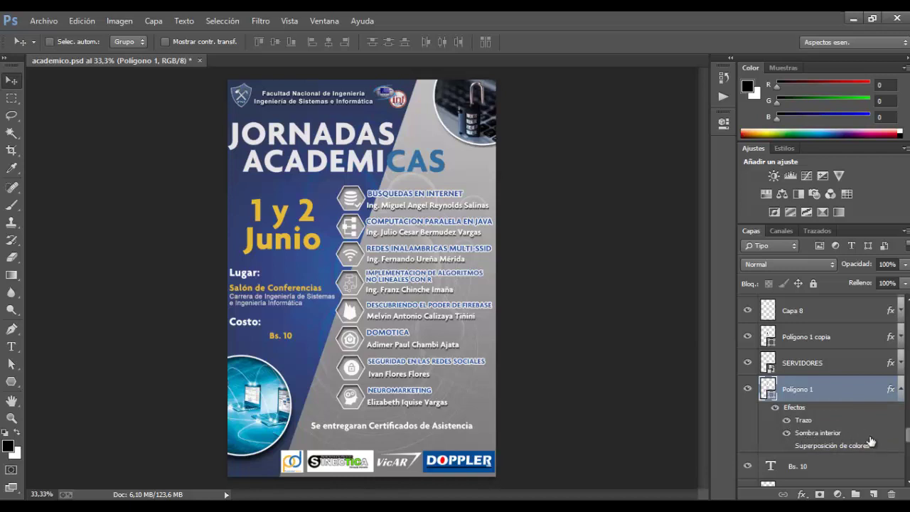
left_click(787, 447)
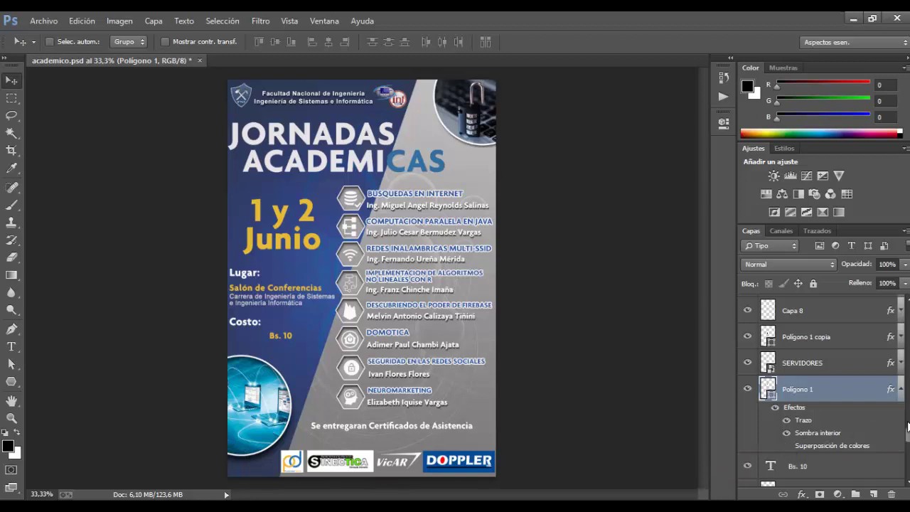
double_click(861, 394)
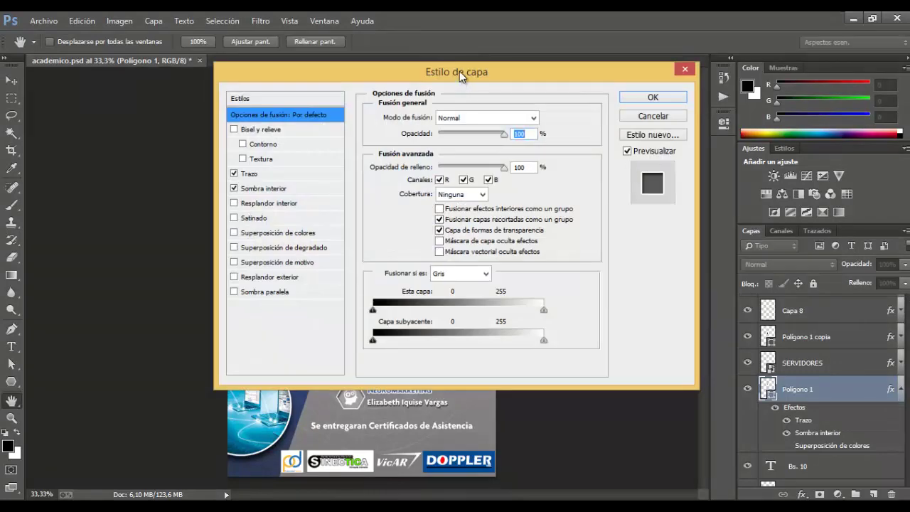
left_click_drag(460, 71, 490, 118)
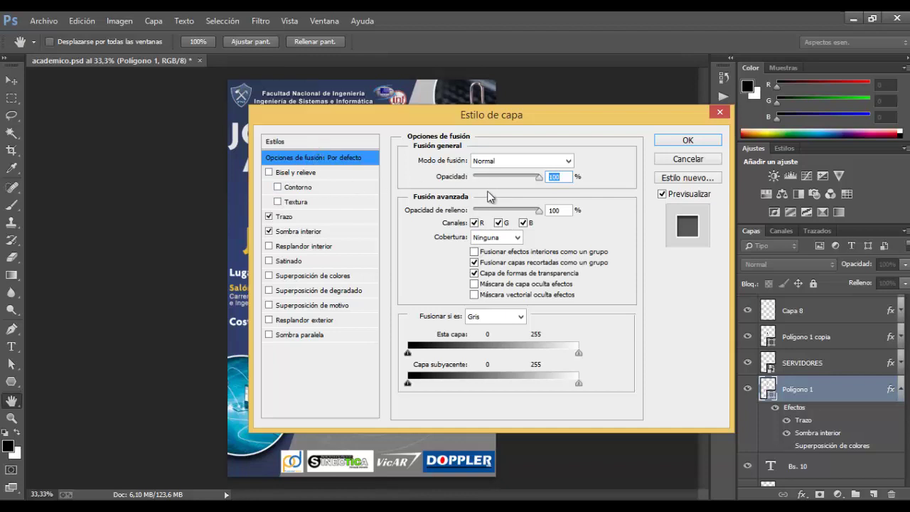
left_click(285, 217)
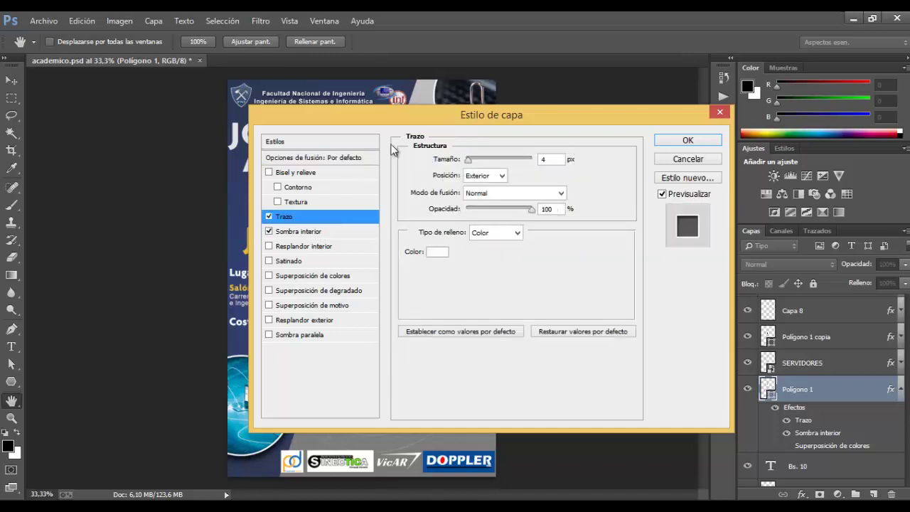
mouse_move(478, 115)
left_mouse_down()
mouse_move(629, 207)
mouse_move(649, 192)
left_mouse_up()
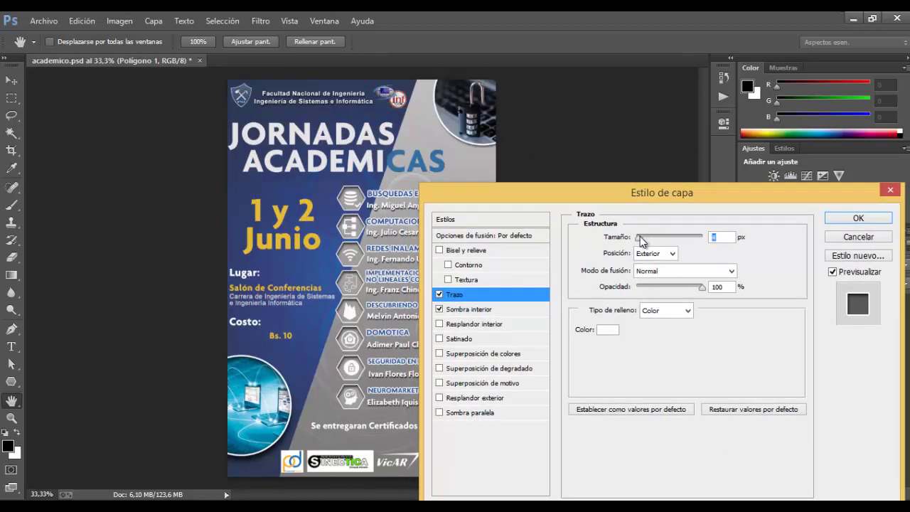
mouse_move(641, 240)
left_mouse_down()
mouse_move(675, 239)
mouse_move(640, 240)
left_mouse_up()
left_click(483, 314)
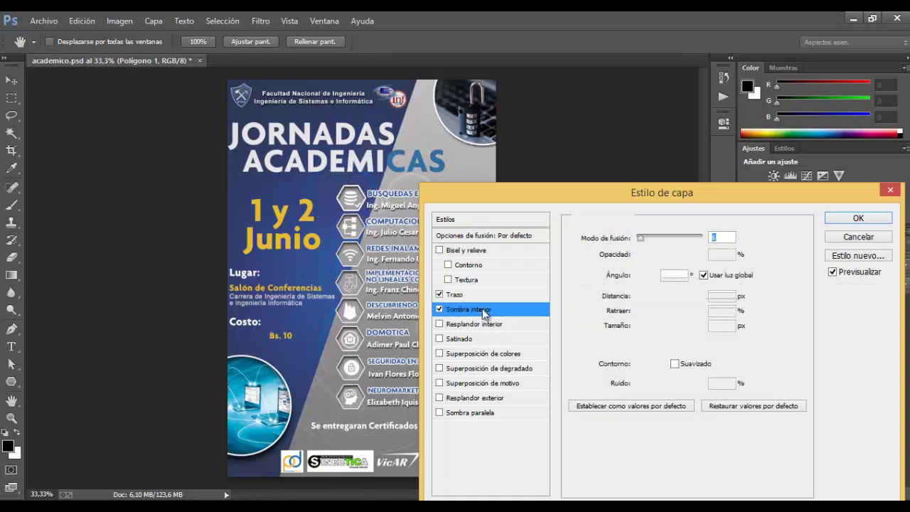
left_click_drag(677, 298, 658, 329)
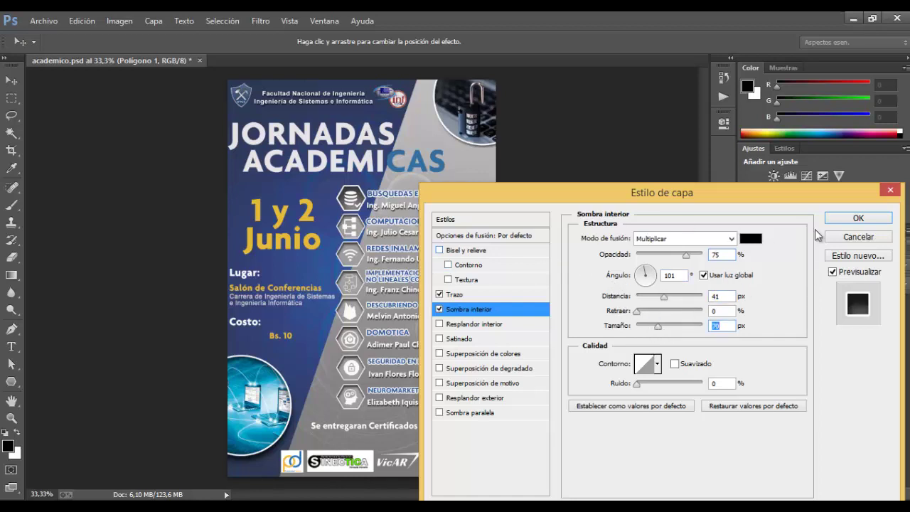
left_click(846, 237)
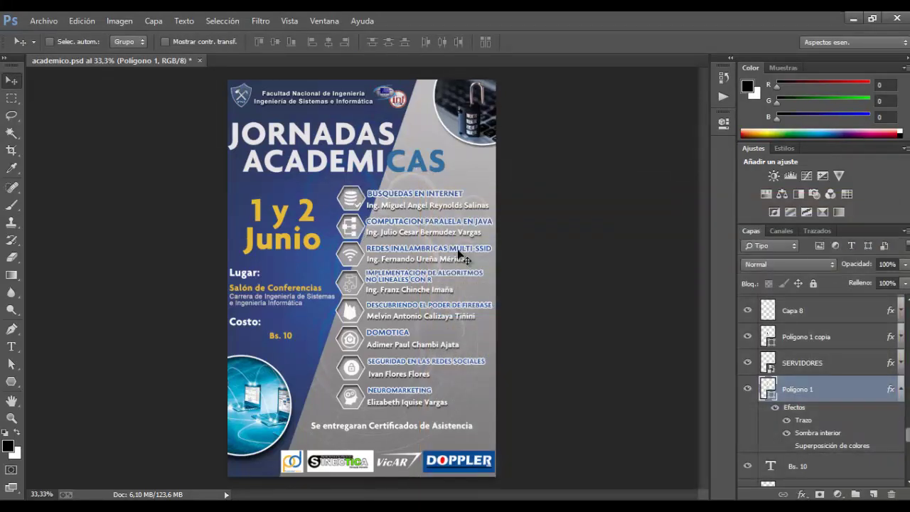
Clear the layer style from the Polígono 1 layer
right_click(842, 389)
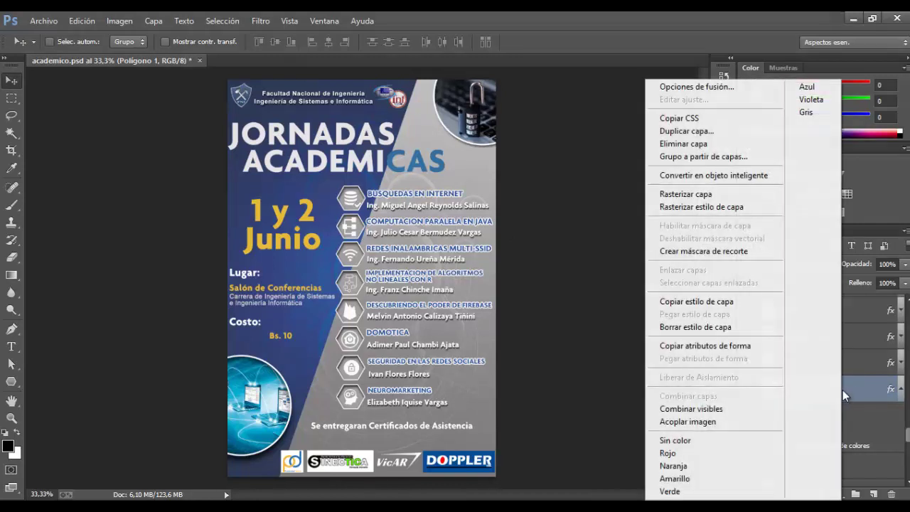
left_click(732, 325)
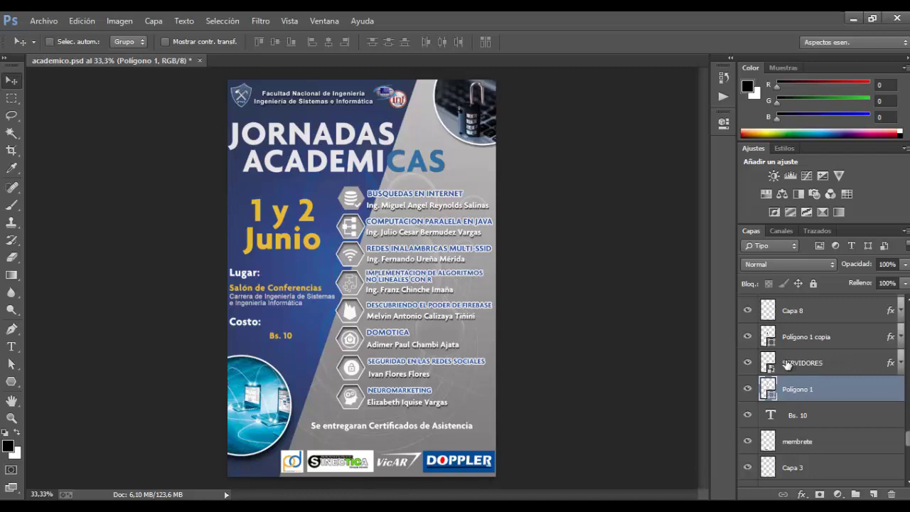
Review the layer style settings of the SERVIDORES layer and close them without changes
double_click(842, 363)
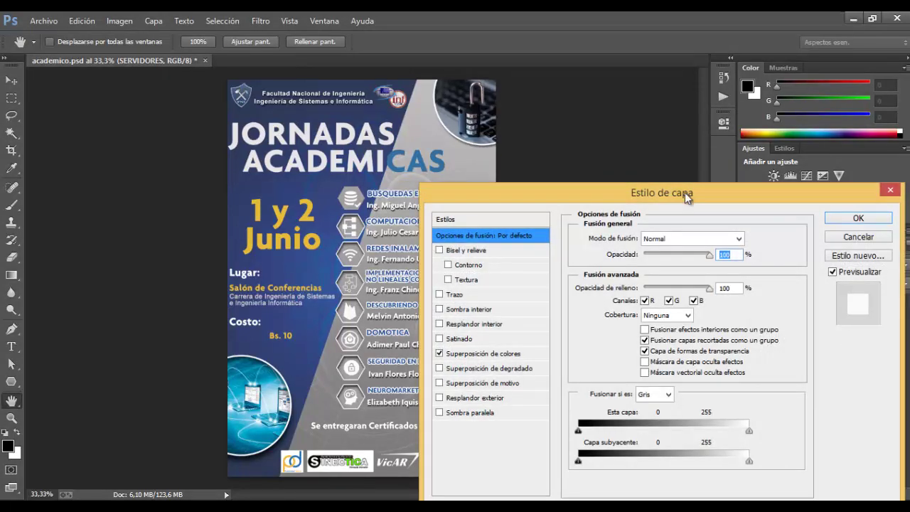
left_click_drag(658, 198, 609, 166)
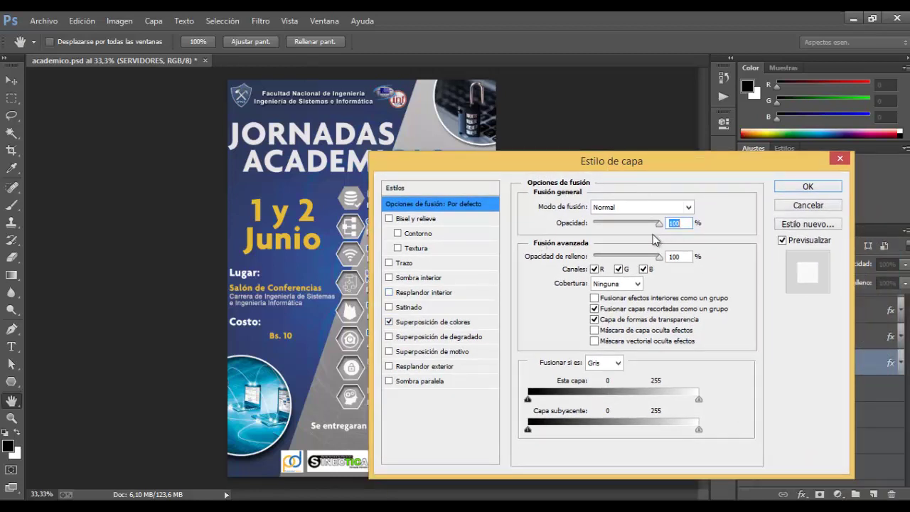
left_click(840, 159)
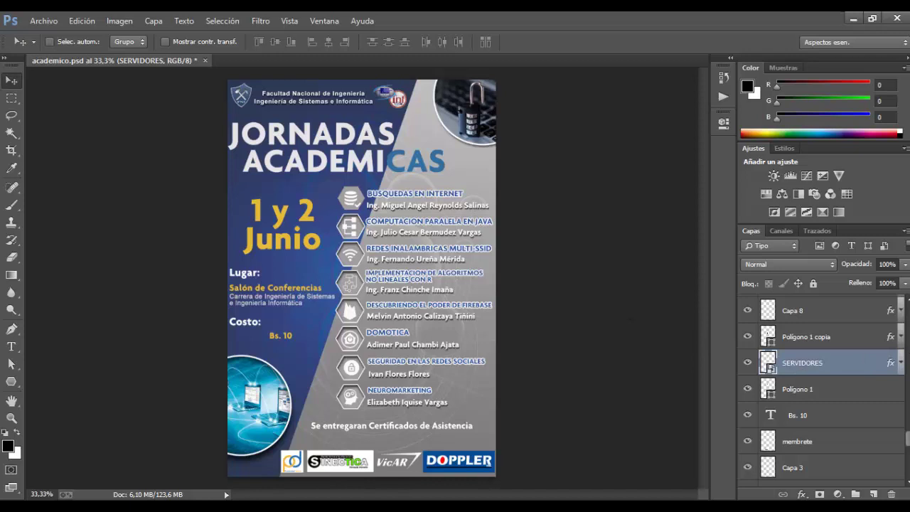
Copy the layer style of the SERVIDORES layer
left_click_drag(908, 442, 908, 435)
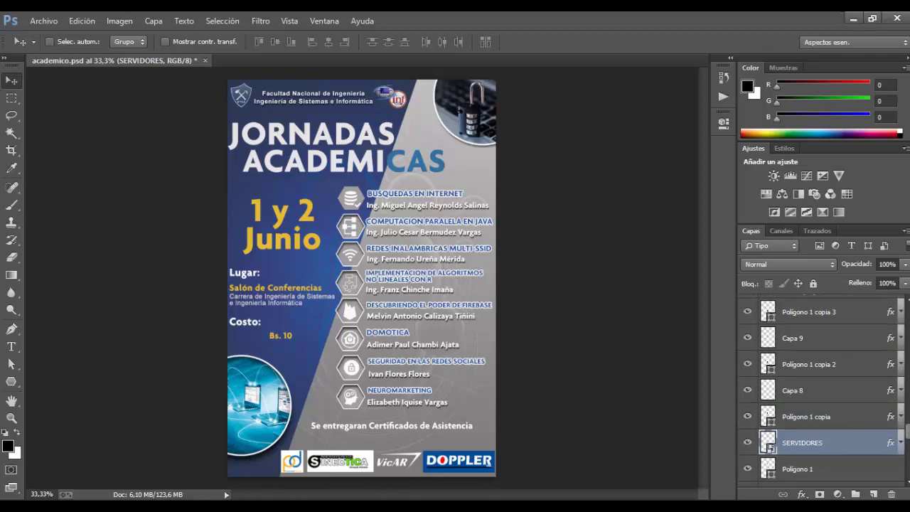
scroll(818, 391, "up", 5)
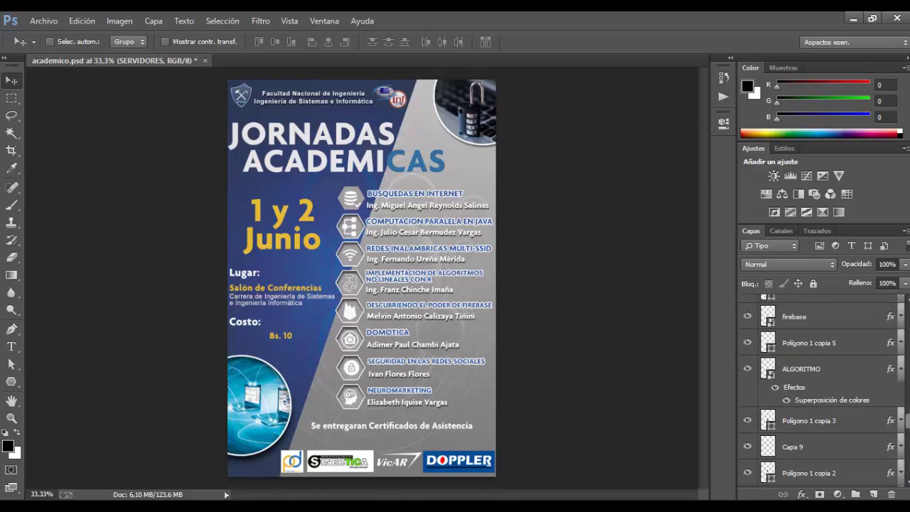
scroll(818, 391, "down", 5)
scroll(817, 391, "up", 1)
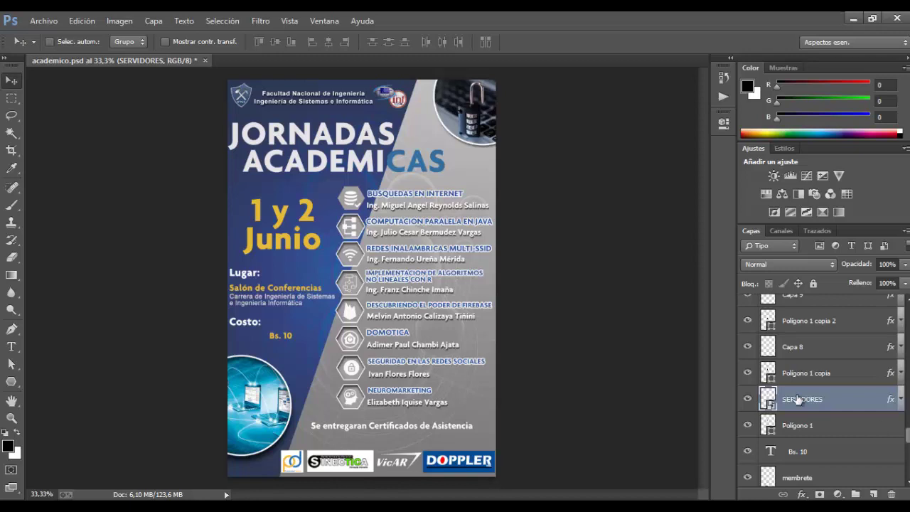
right_click(859, 400)
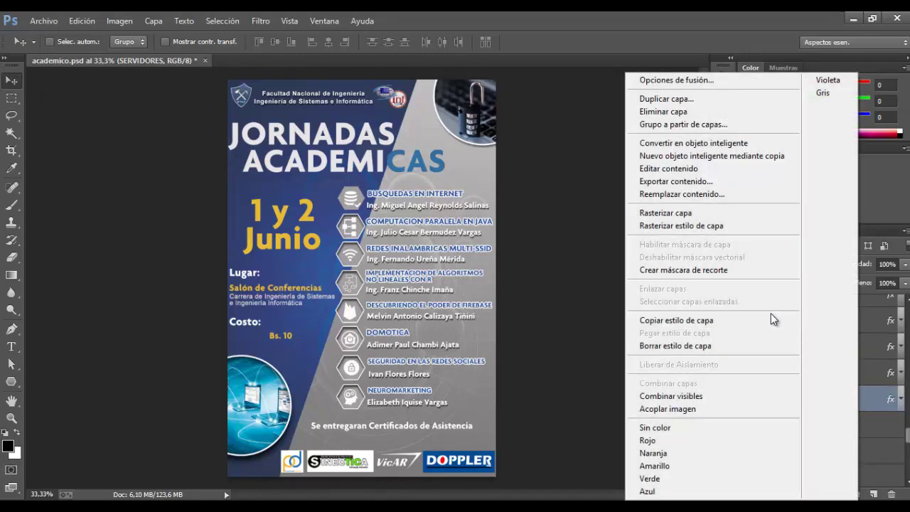
left_click(720, 320)
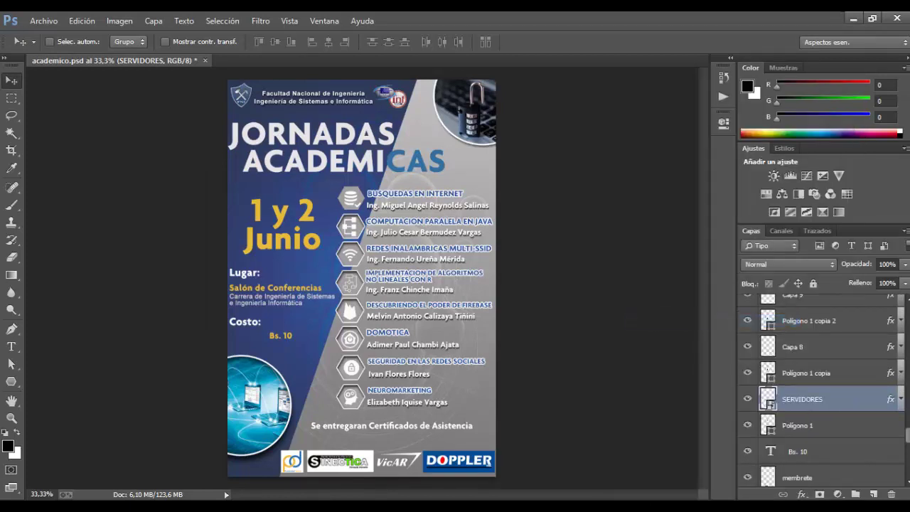
Try pasting the copied SERVIDORES layer style onto the Polígono 1 layer, and clear it from that layer again
scroll(822, 389, "down", 1)
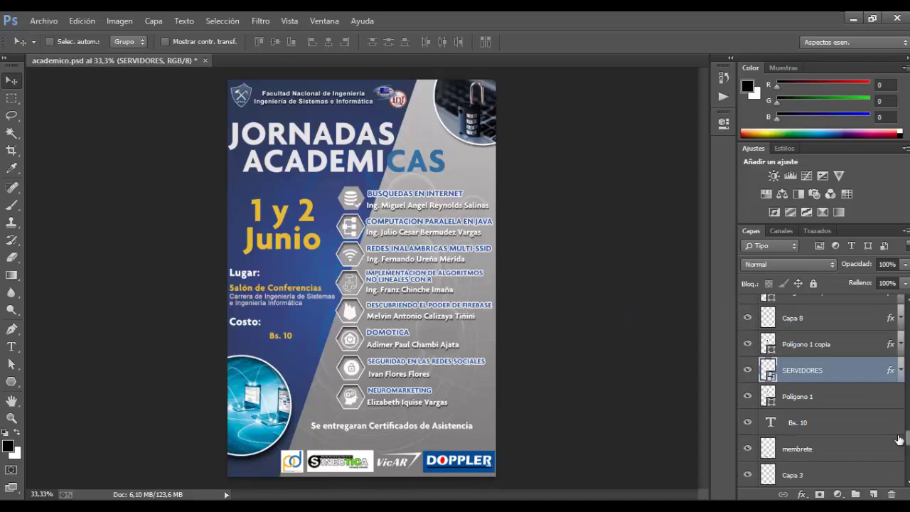
right_click(839, 393)
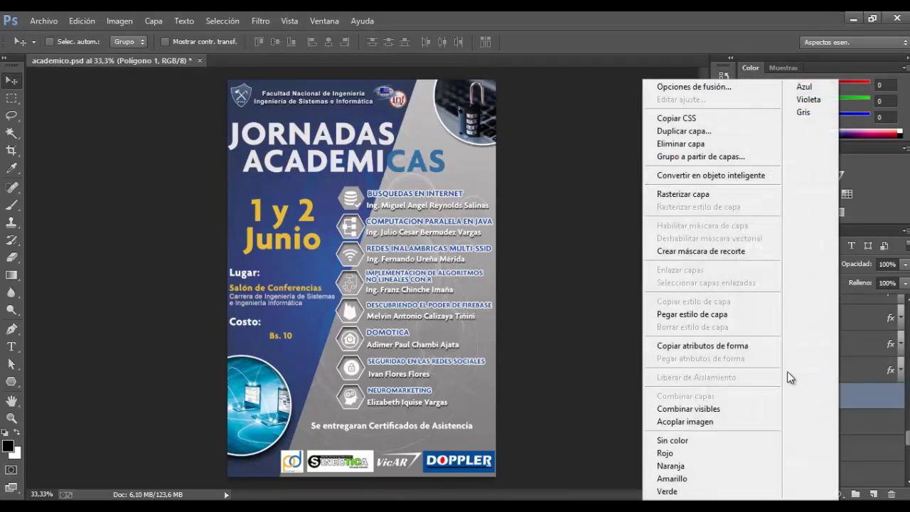
left_click(713, 314)
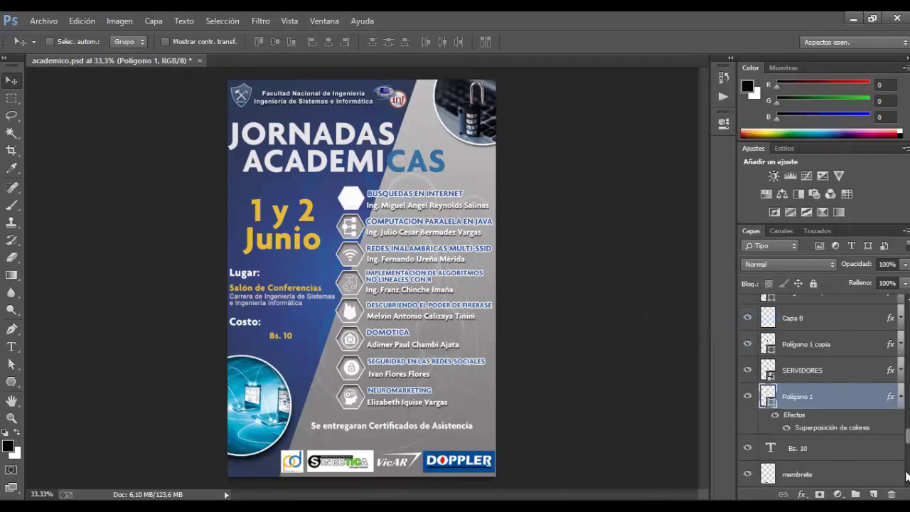
right_click(846, 406)
left_click(729, 328)
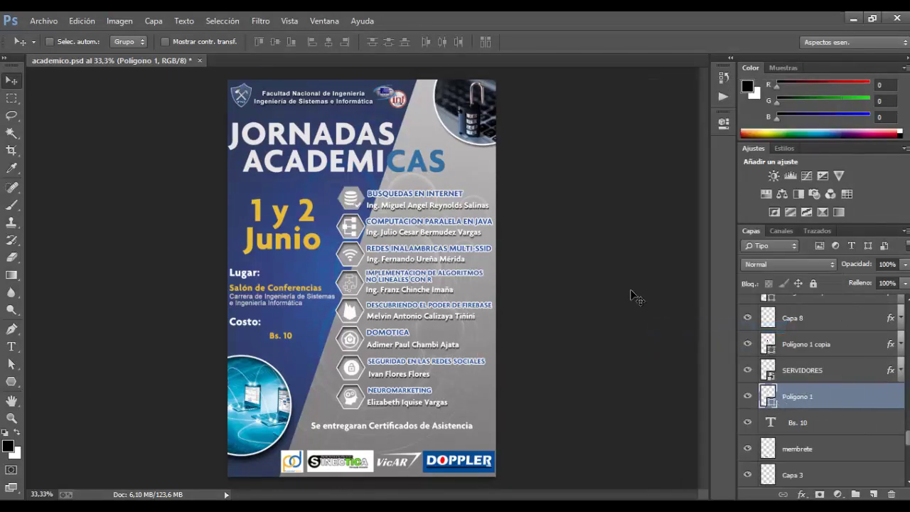
Select the Polígono 1 copia hexagon behind the second talk's icon and copy its layer style
left_click(364, 231, "ctrl")
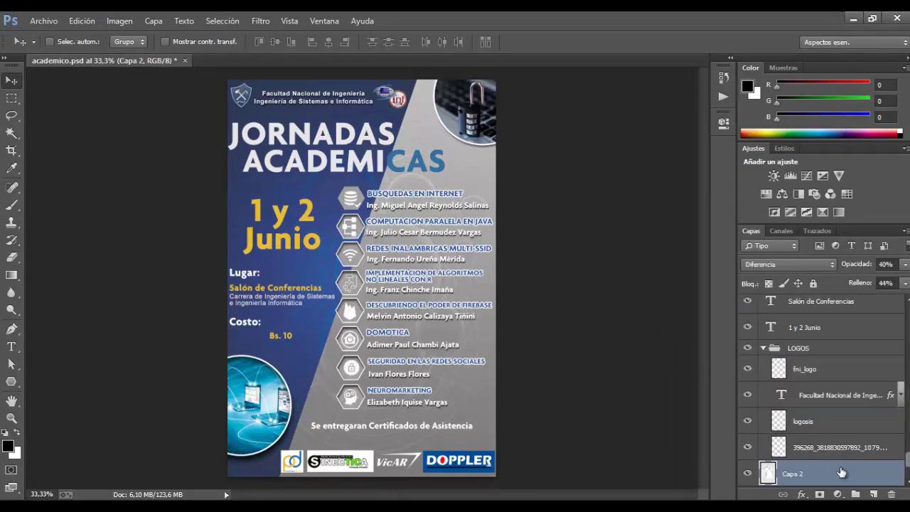
left_click_drag(908, 460, 908, 466)
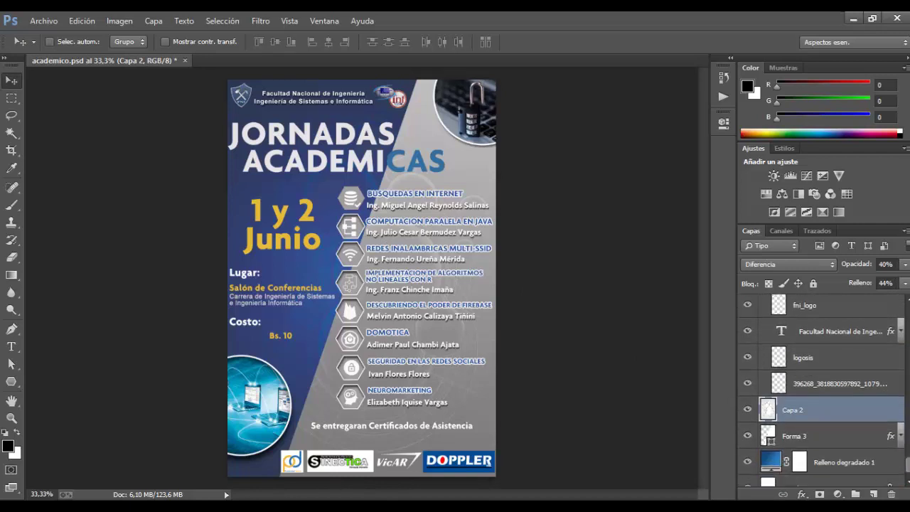
left_click(362, 231, "ctrl")
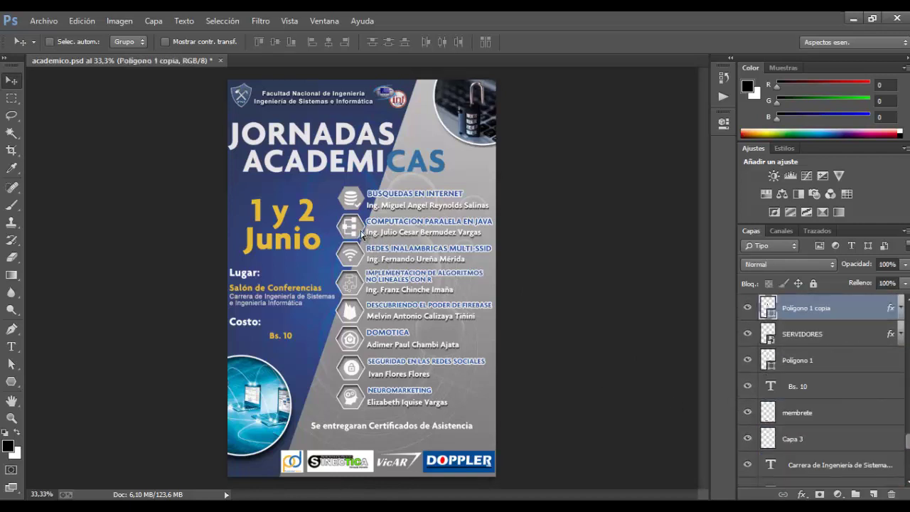
right_click(851, 316)
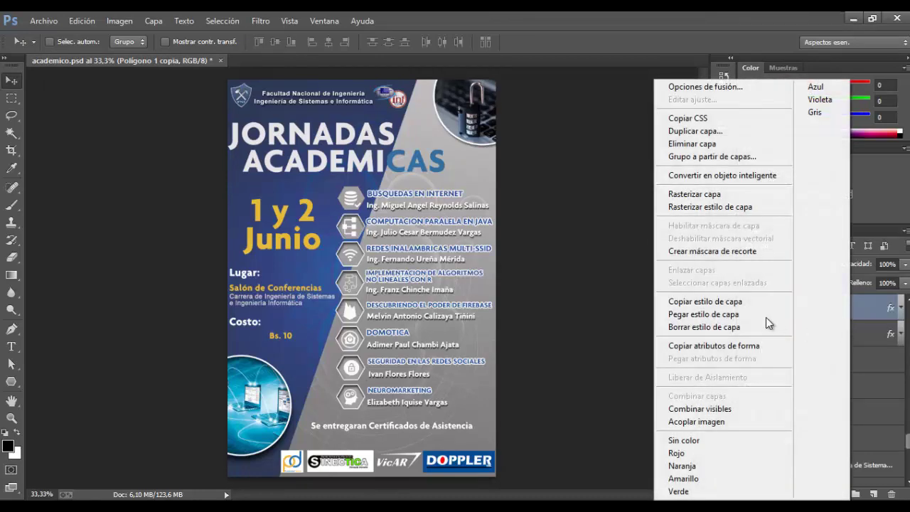
left_click(742, 302)
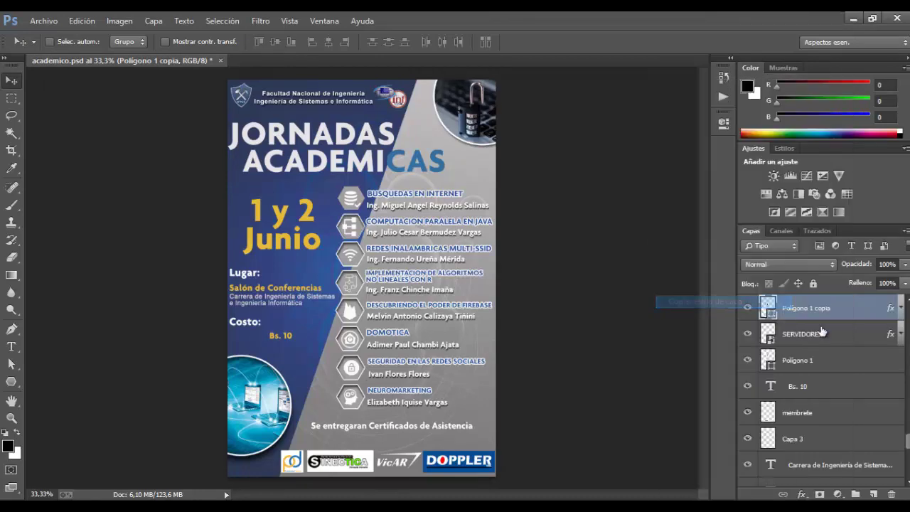
Paste the copied layer style onto the Polígono 1 layer and collapse its effects list
left_click(851, 364)
right_click(849, 361)
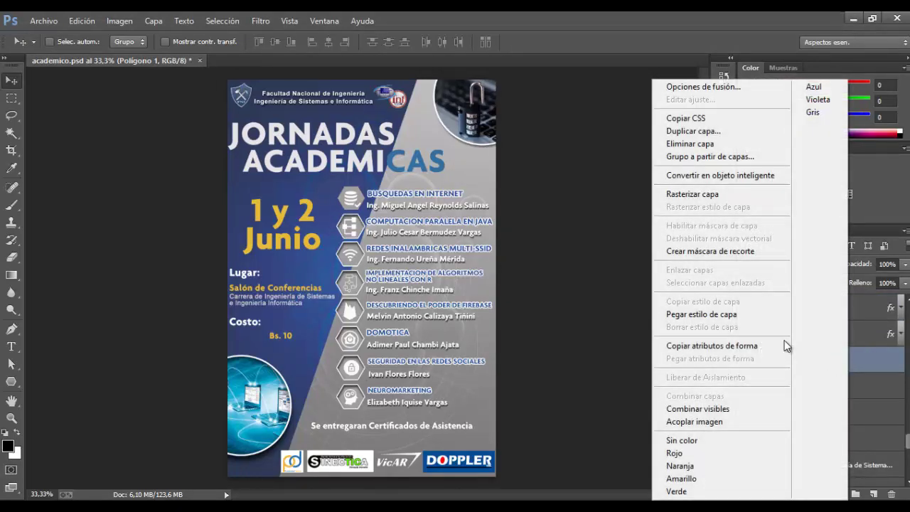
left_click(753, 315)
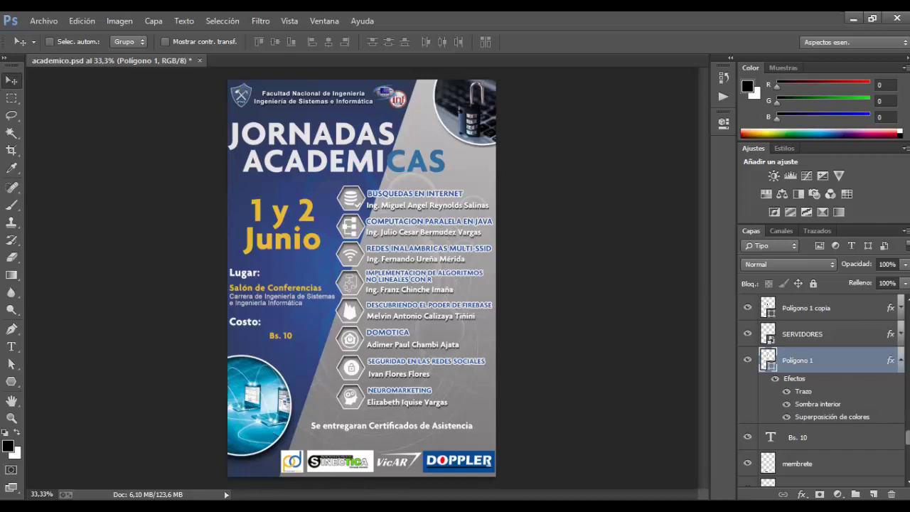
left_click(902, 363)
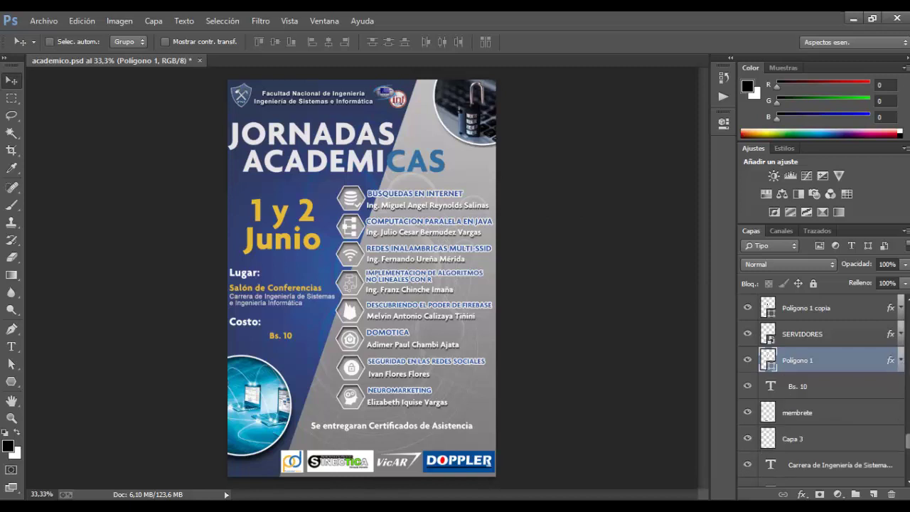
Review the available blend modes on the Relleno degradado 1 layer without changing it, and check the blend mode of Forma 3
scroll(822, 384, "down", 5)
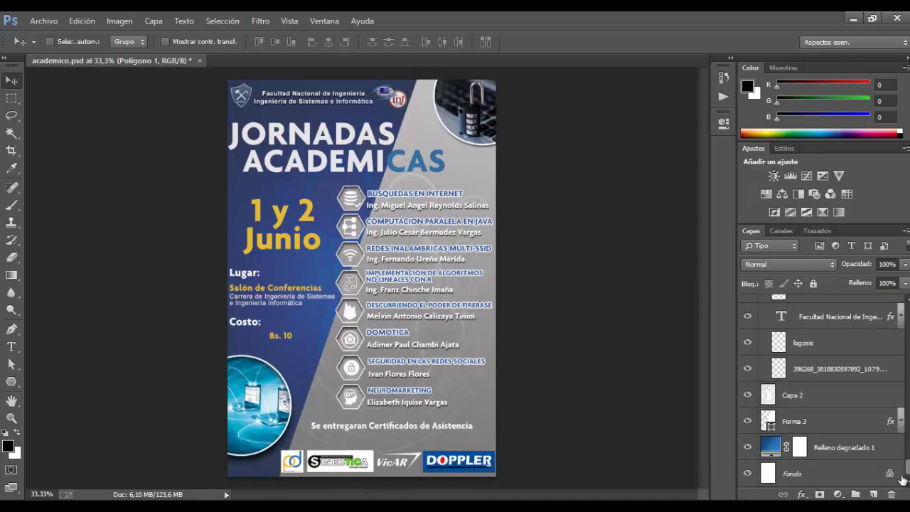
left_click(874, 456)
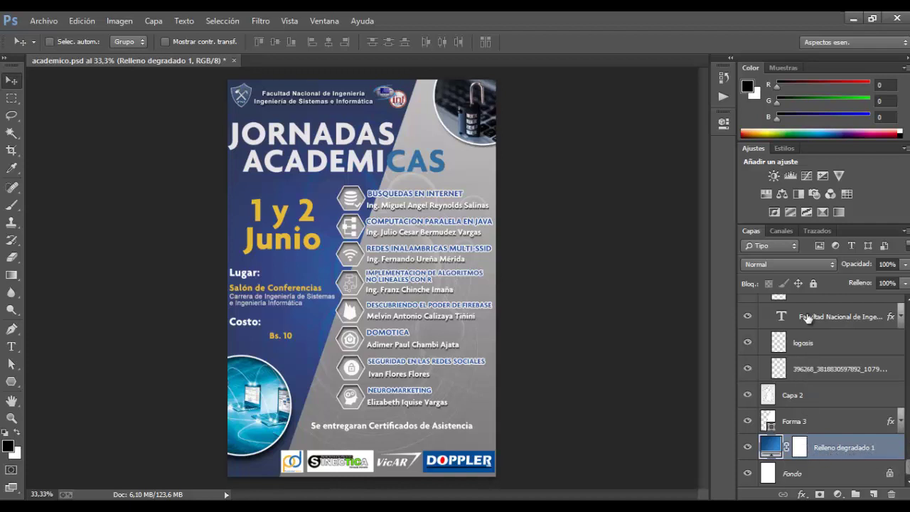
left_click(817, 267)
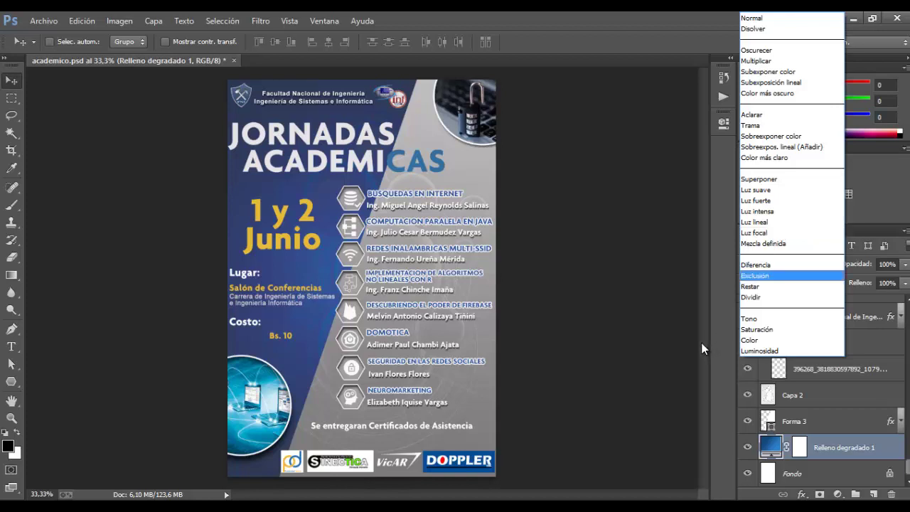
left_click(699, 362)
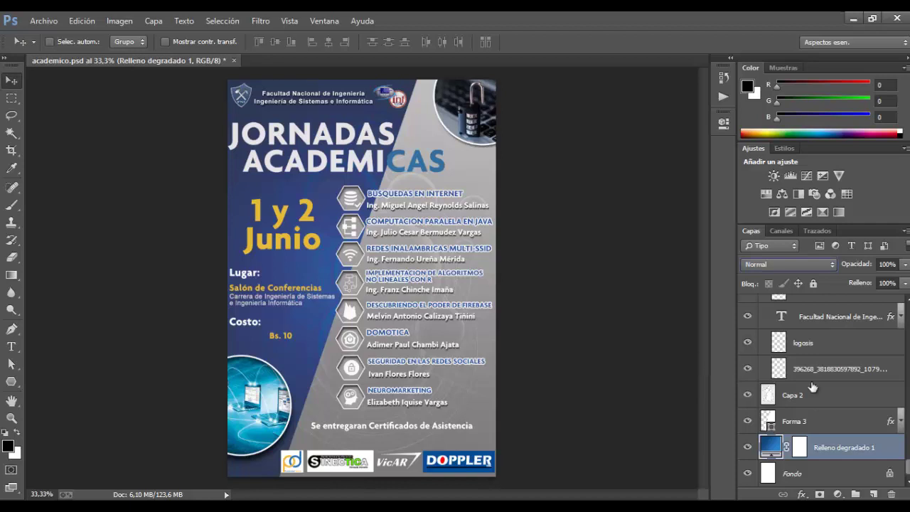
left_click(839, 424)
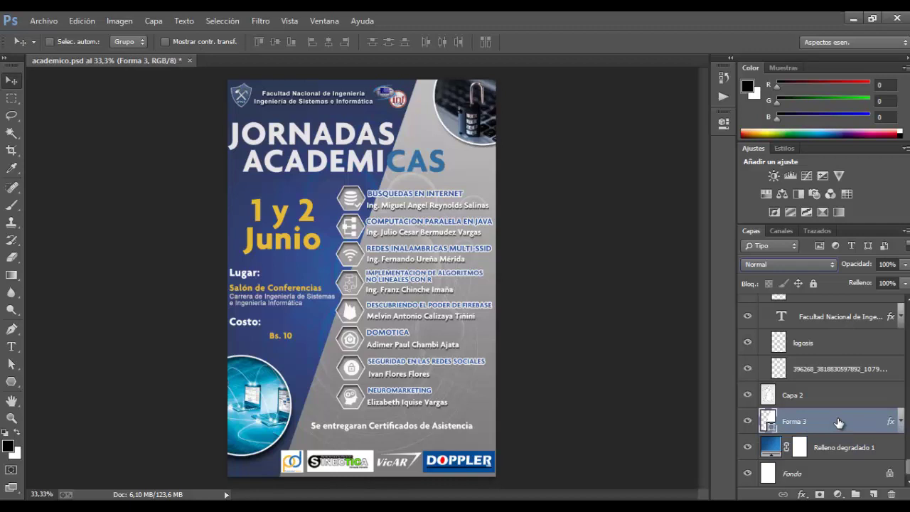
left_click(824, 267)
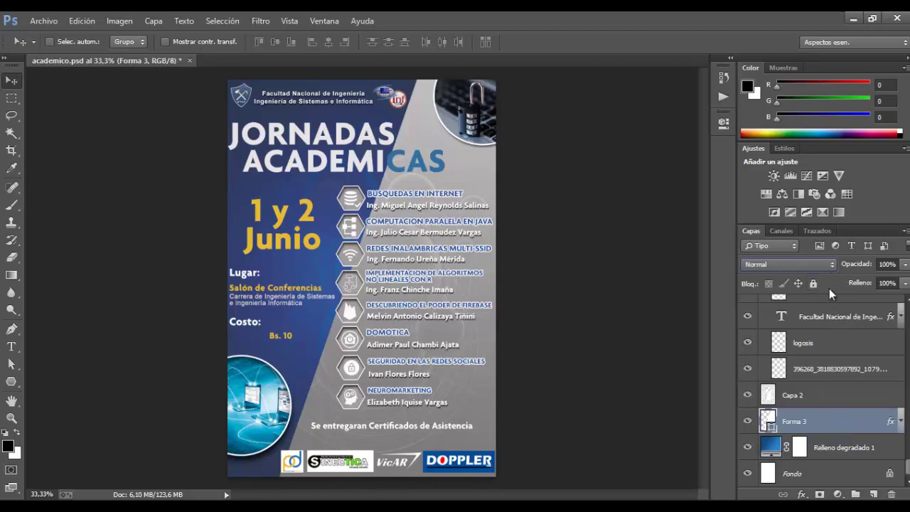
Select the Capa 2 layer and move its background image slightly down and to the right on the poster
left_click(827, 400)
left_click(827, 398)
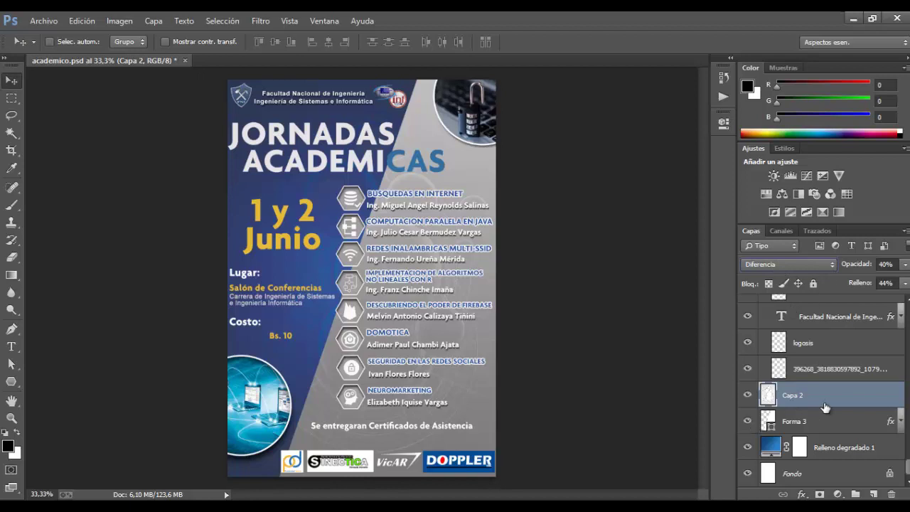
left_click_drag(315, 270, 321, 290)
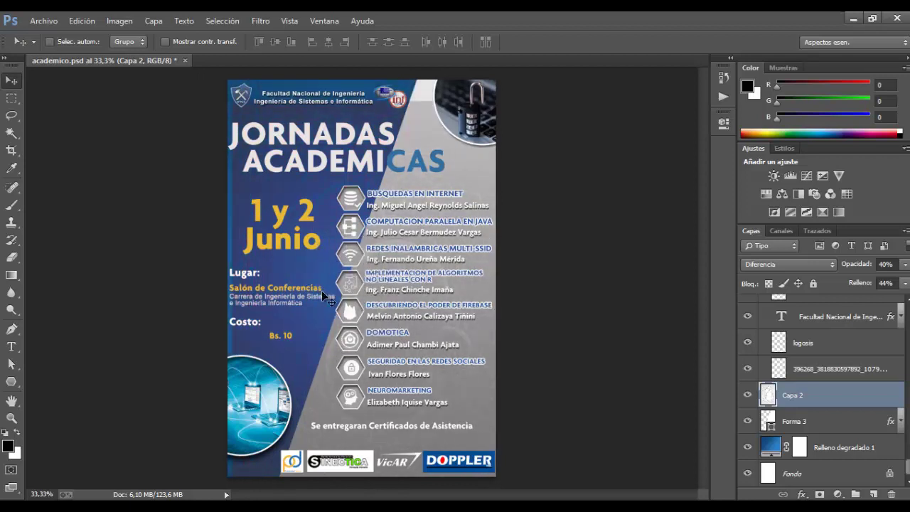